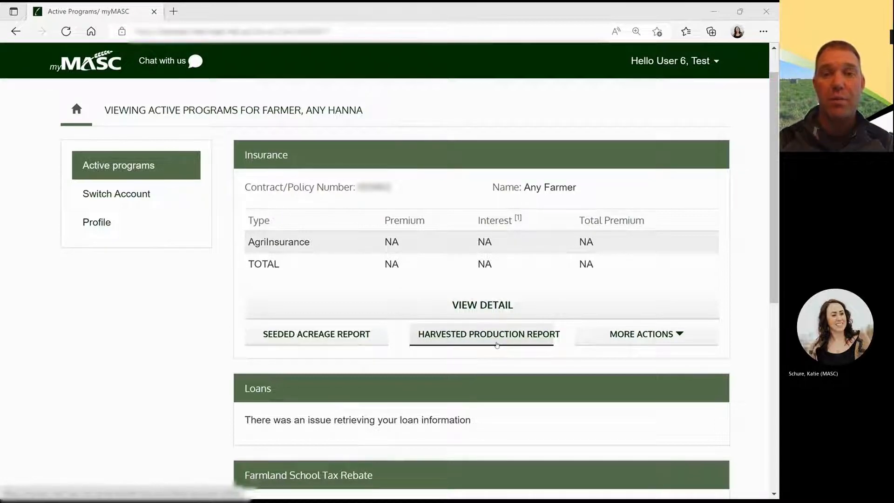
Open the Harvested Production Report and bring up the Oats field documentation for editing.
left_click(497, 345)
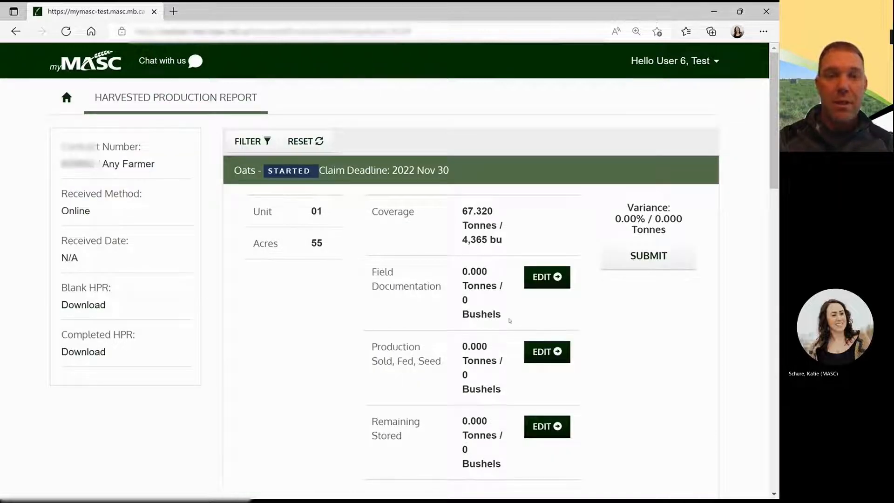
scroll(510, 321, "down", 1)
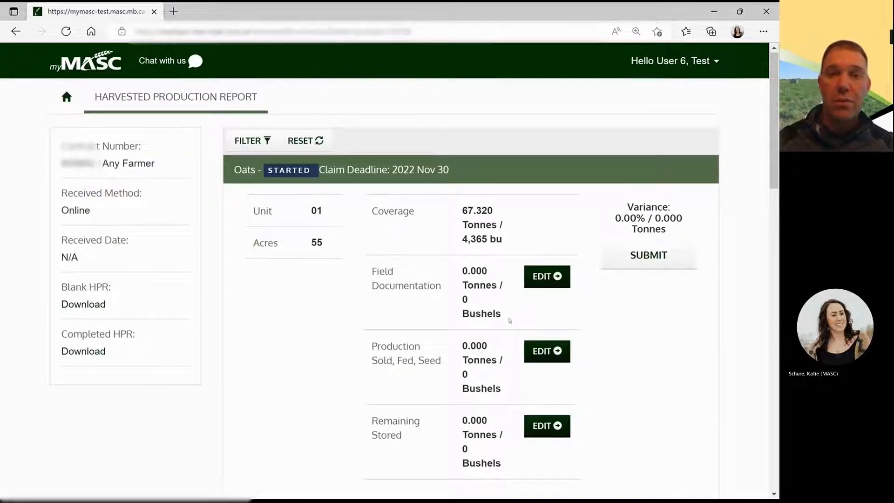
scroll(510, 320, "down", 1)
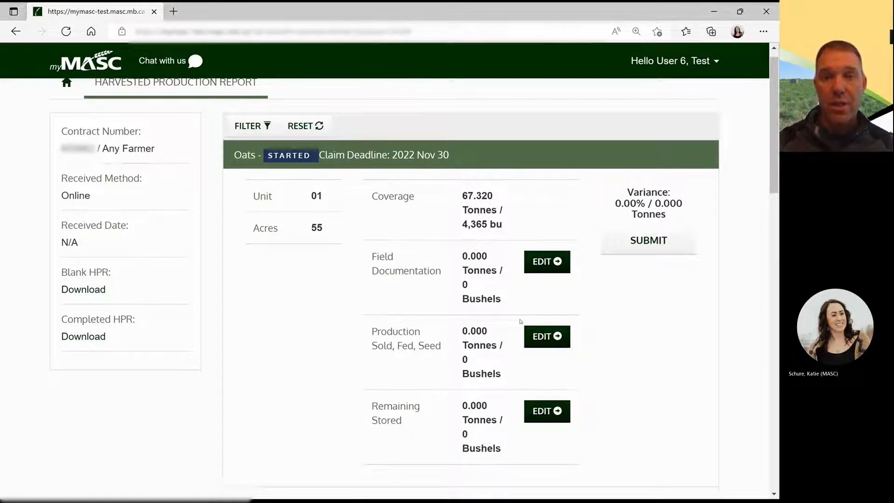
left_click(546, 269)
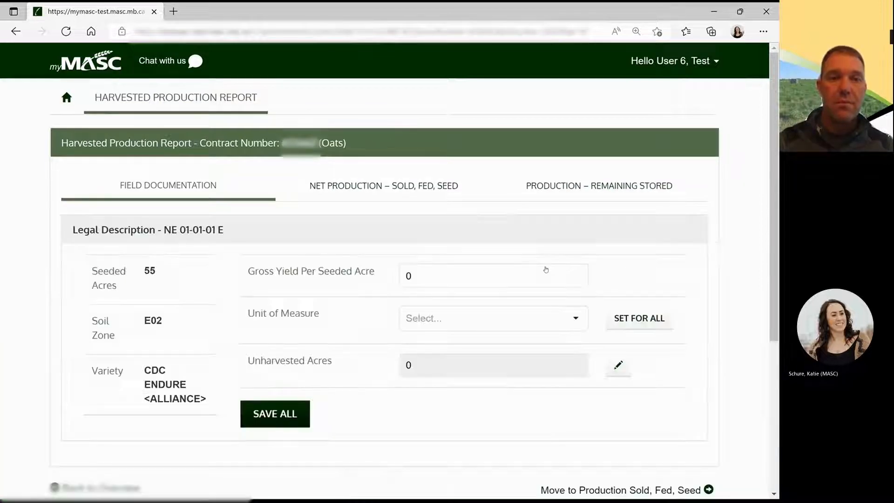
Set the Oats field's gross yield per seeded acre to 100 Bushels and save the field documentation.
left_click(543, 272)
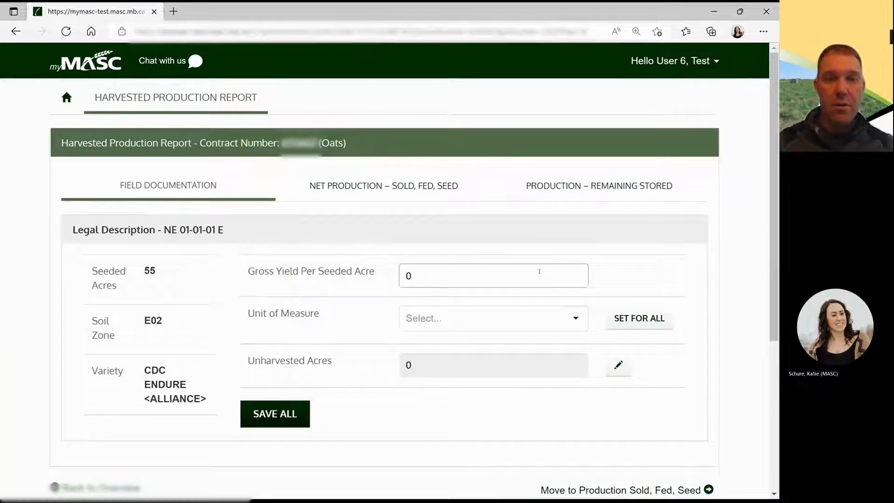
double_click(537, 273)
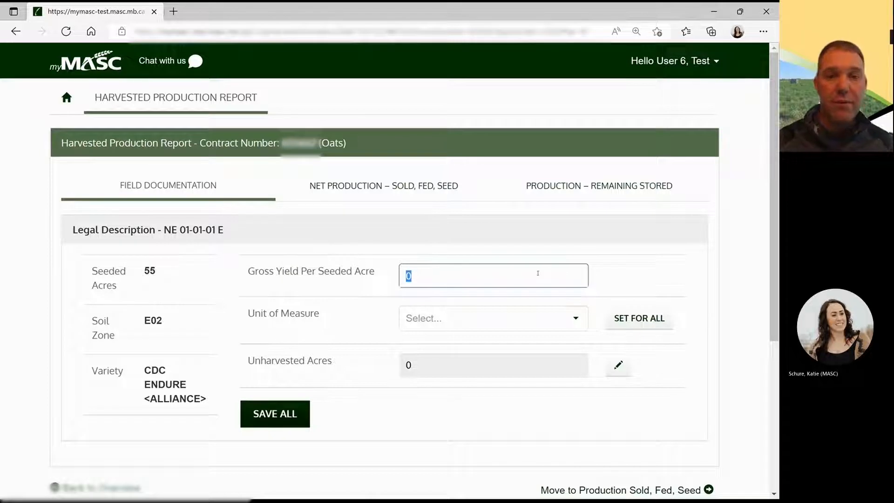
type("100")
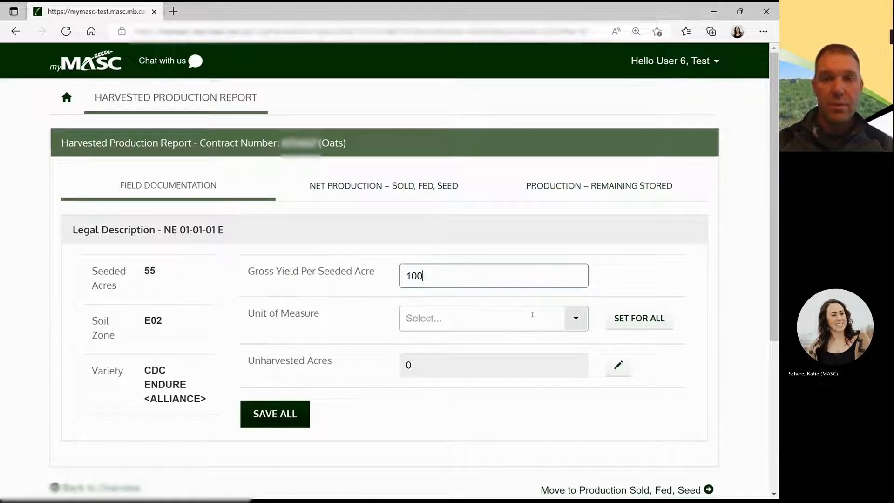
left_click(532, 316)
left_click(468, 347)
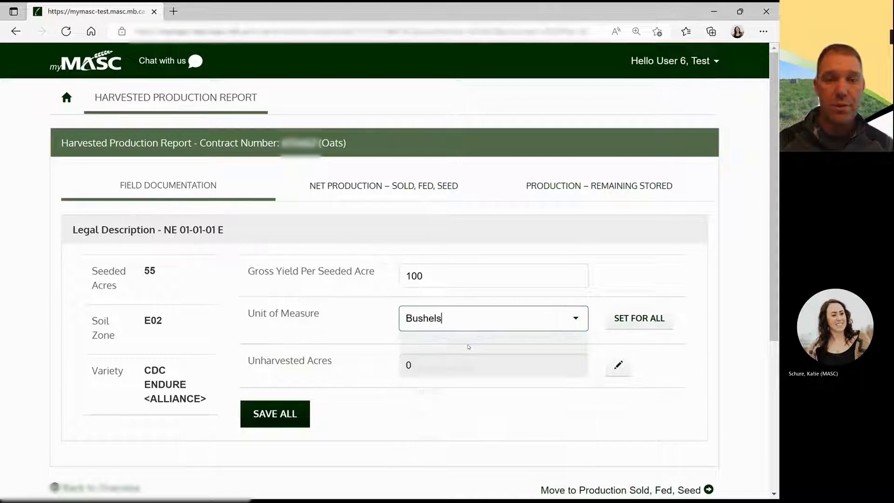
left_click(280, 418)
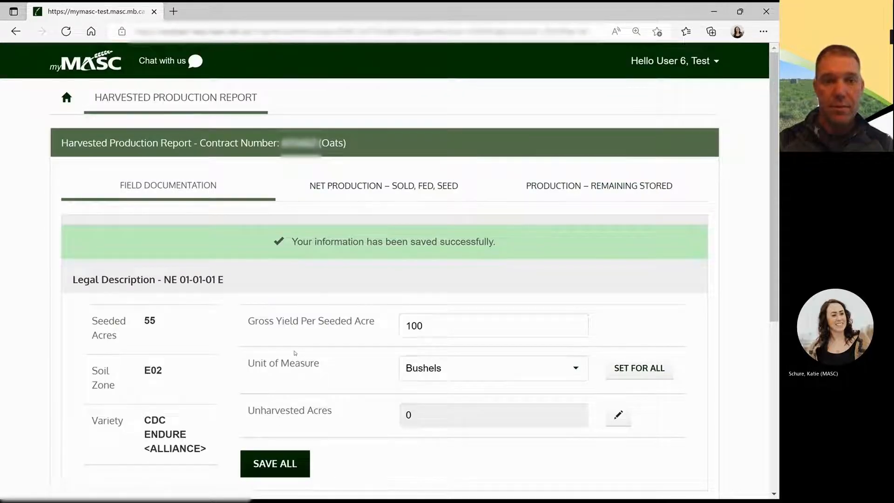
Return to the report overview and start a new stored production entry under the Oats remaining stored production.
scroll(294, 353, "down", 2)
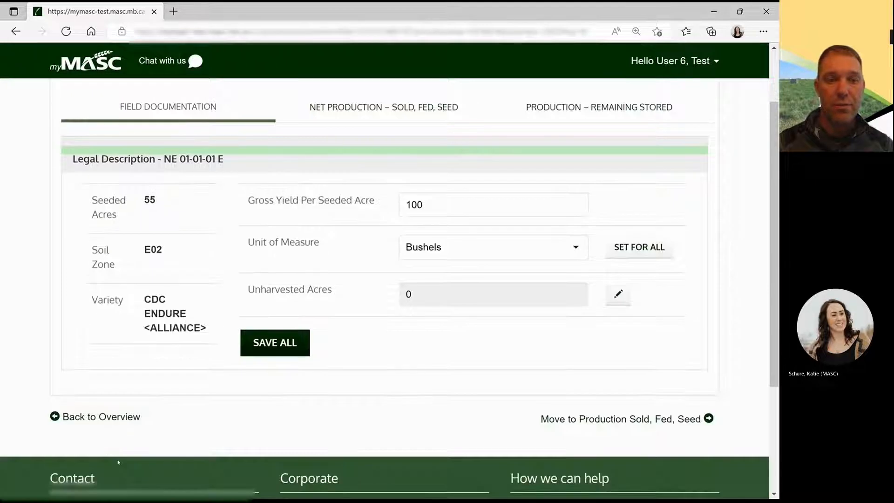
left_click(113, 409)
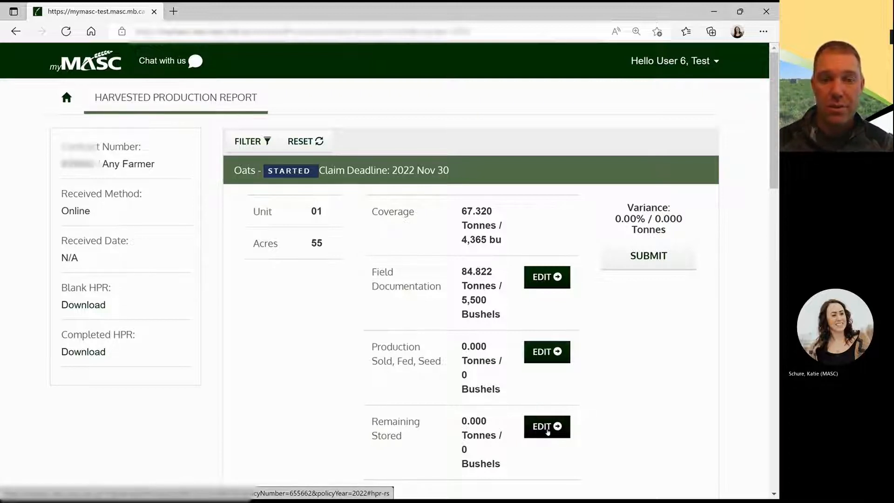
left_click(547, 430)
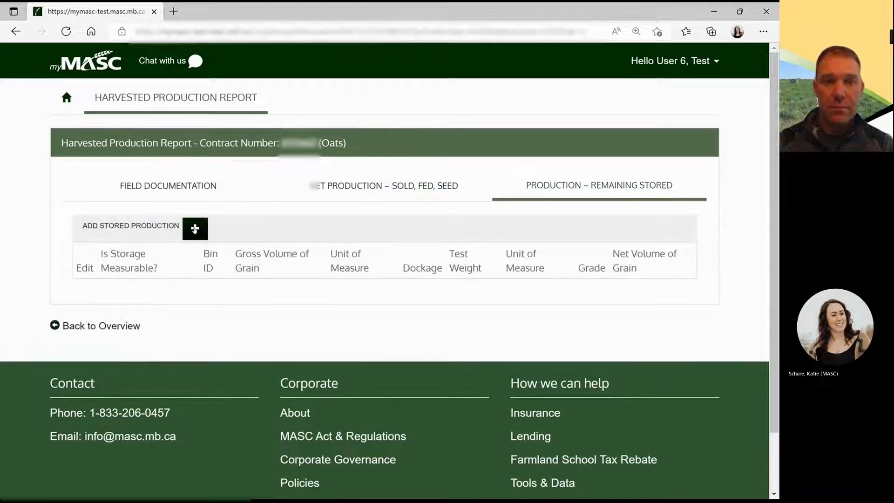
left_click(194, 228)
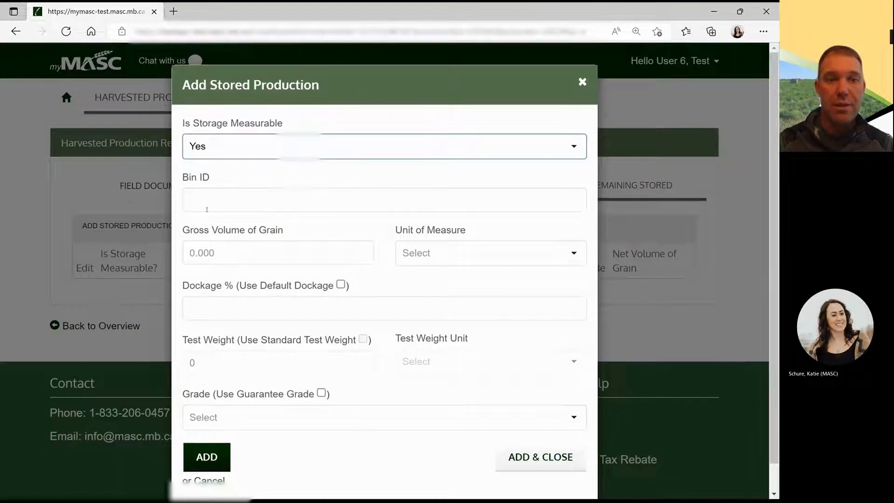
Enter bin ID A with a gross grain volume of 5,500 Bushels in the stored production entry.
left_click(210, 203)
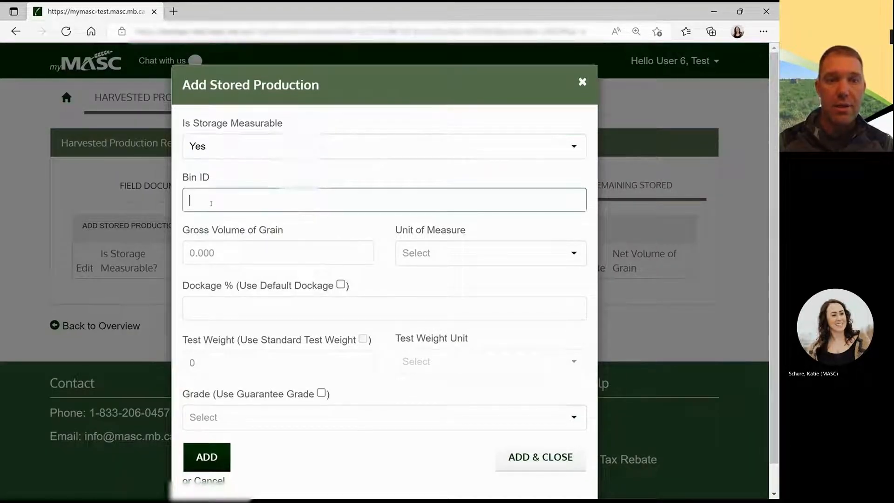
type("A")
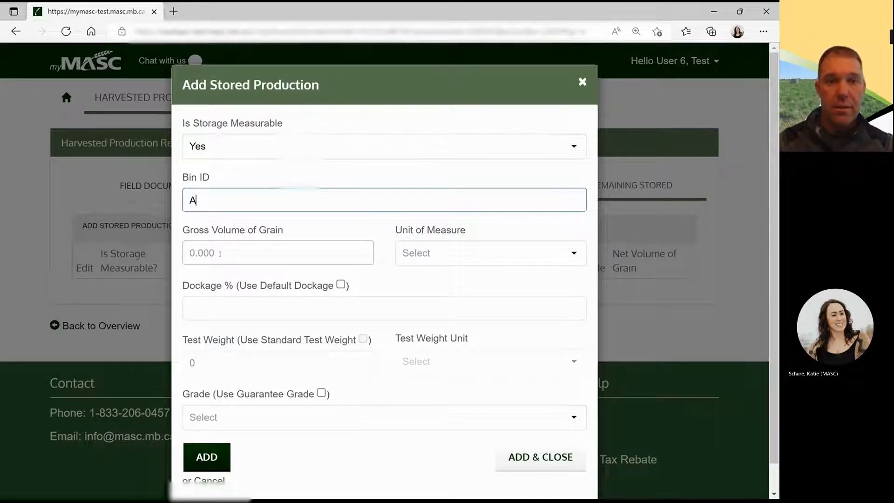
left_click(219, 254)
type("5500")
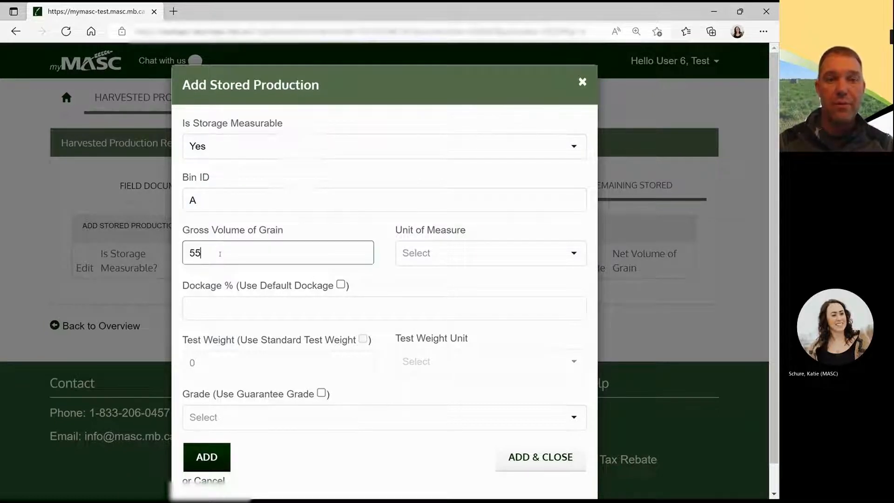
left_click(443, 253)
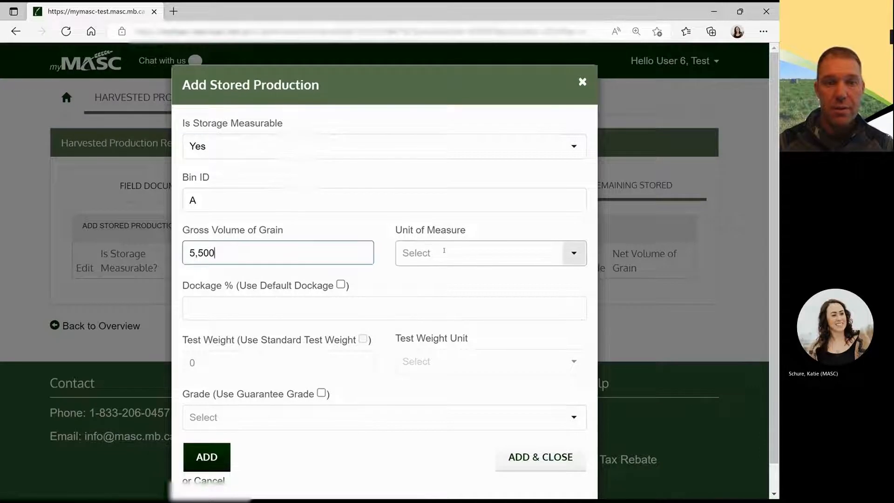
left_click(429, 278)
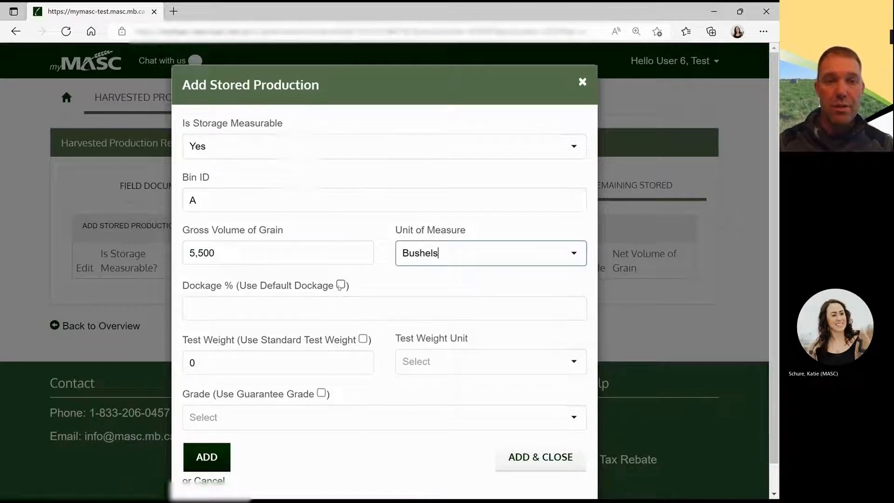
Apply the default dockage to bin A and set its test weight to 42 Pounds/Bushel instead of the standard weight.
left_click(339, 286)
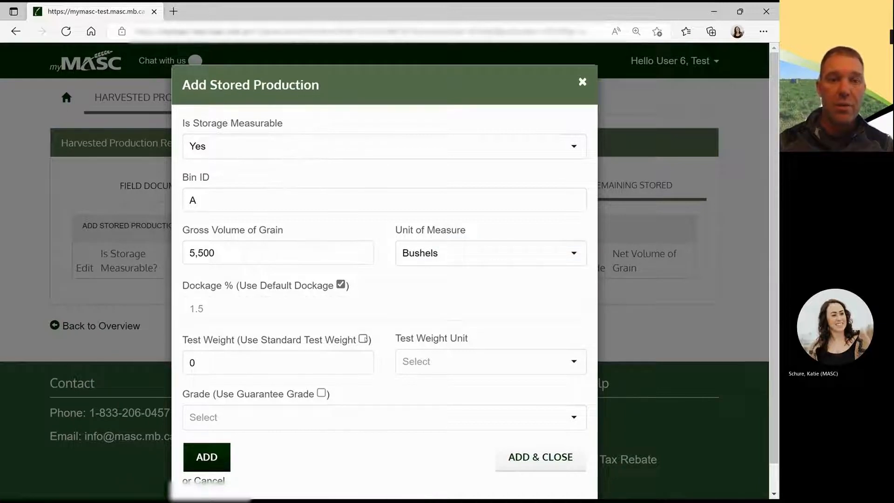
left_click(360, 359)
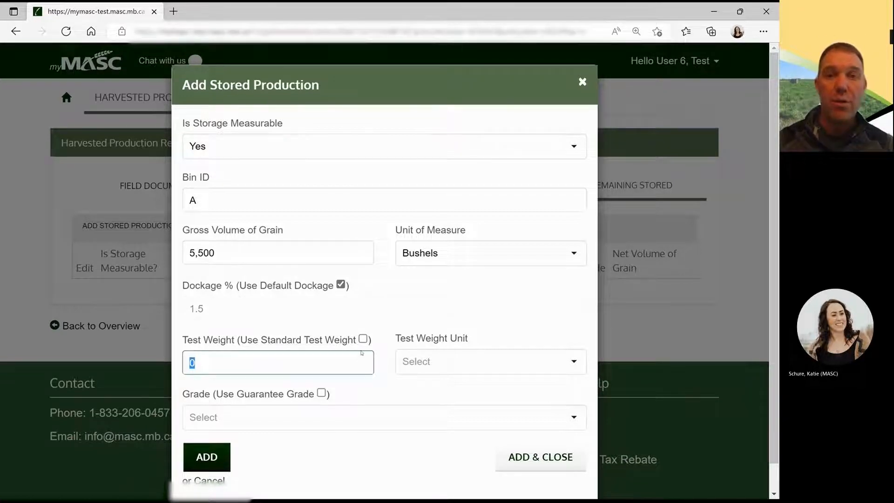
left_click(363, 338)
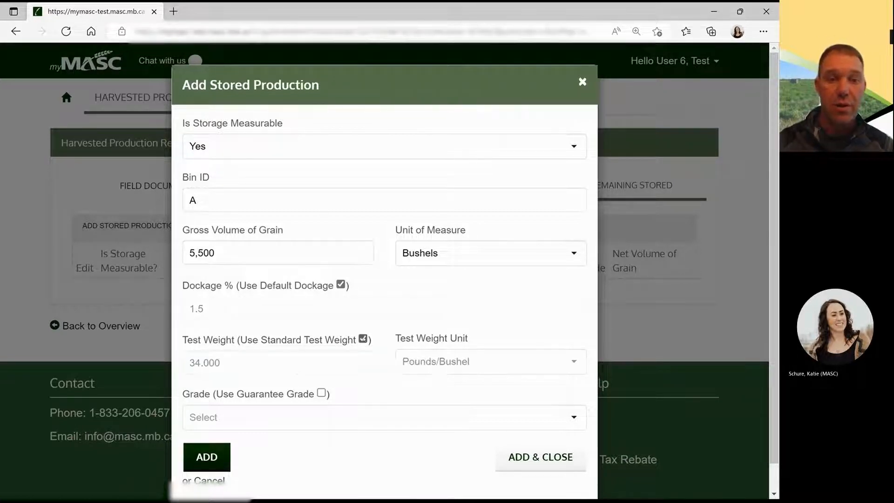
left_click(363, 338)
left_click(251, 366)
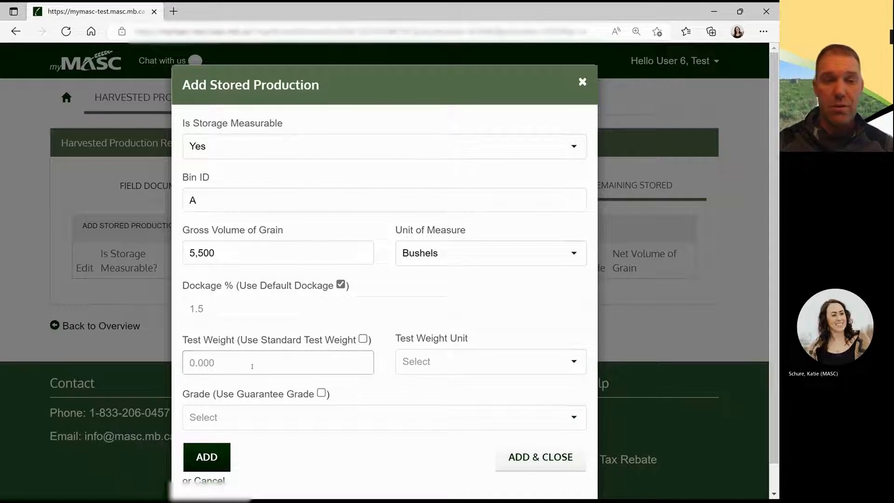
type("4")
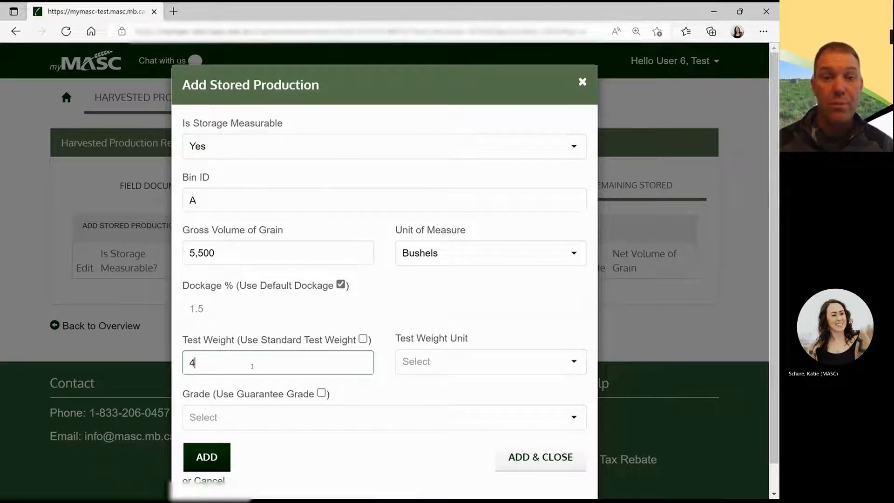
type("2")
left_click(403, 367)
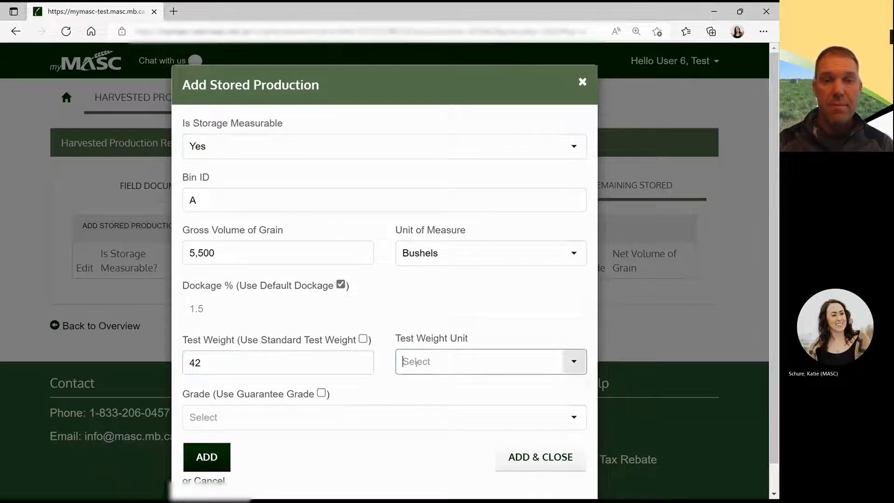
left_click(427, 433)
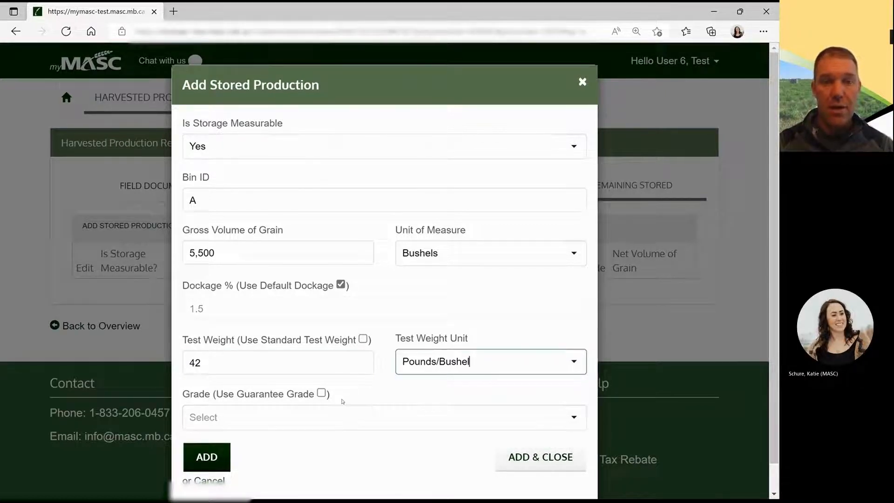
Use the guarantee grade for bin A, add the entry and return to the report overview.
left_click(322, 393)
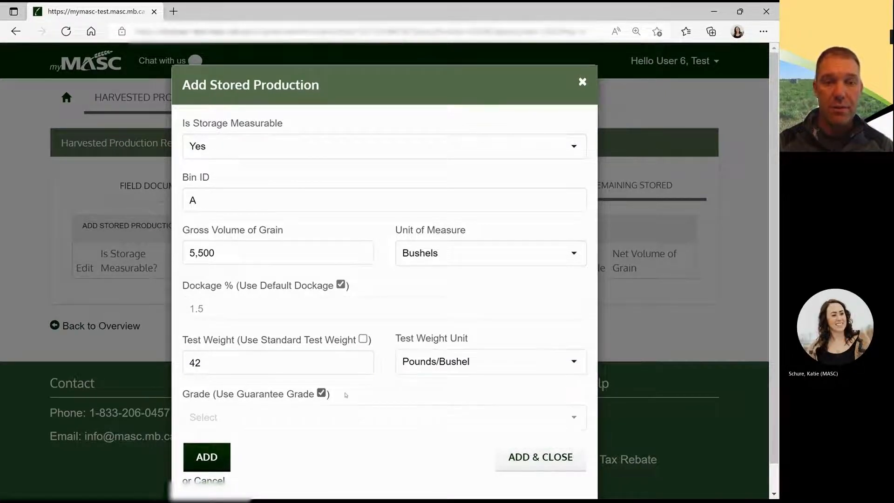
left_click(518, 457)
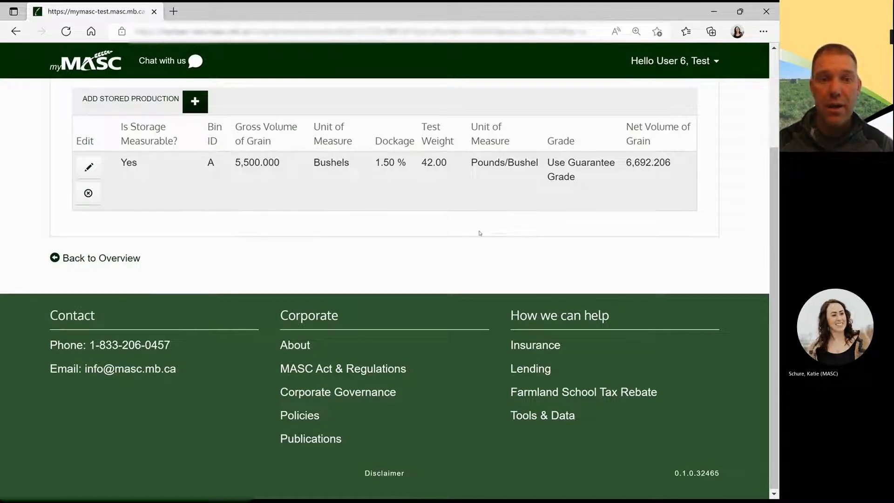
left_click(108, 263)
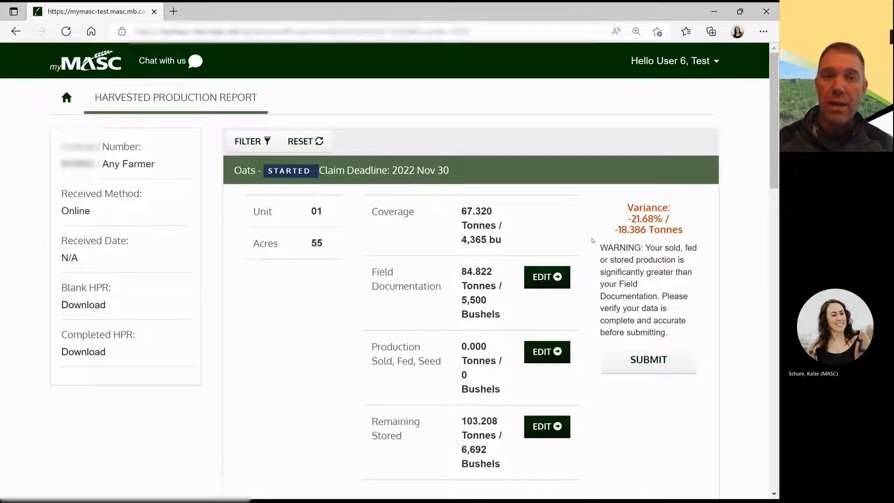
Submit the Oats production report, agreeing to the declaration, and check the Oats section's submission status in the overview.
scroll(698, 269, "down", 1)
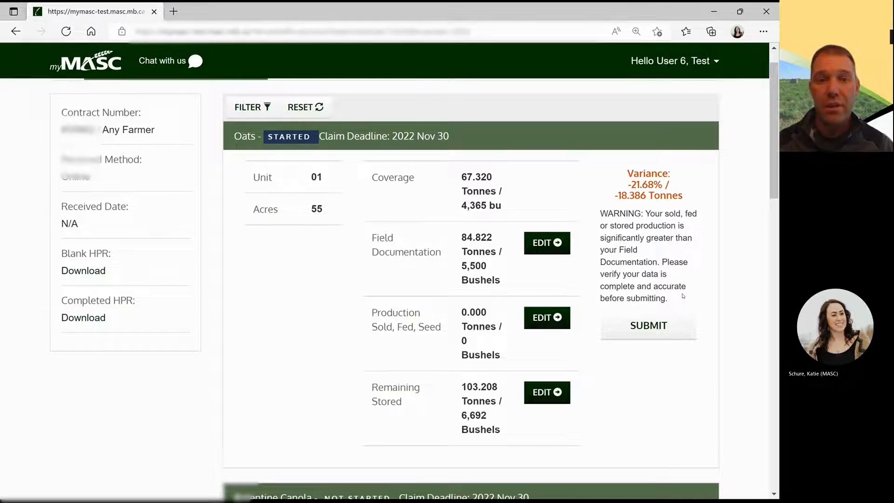
left_click(665, 327)
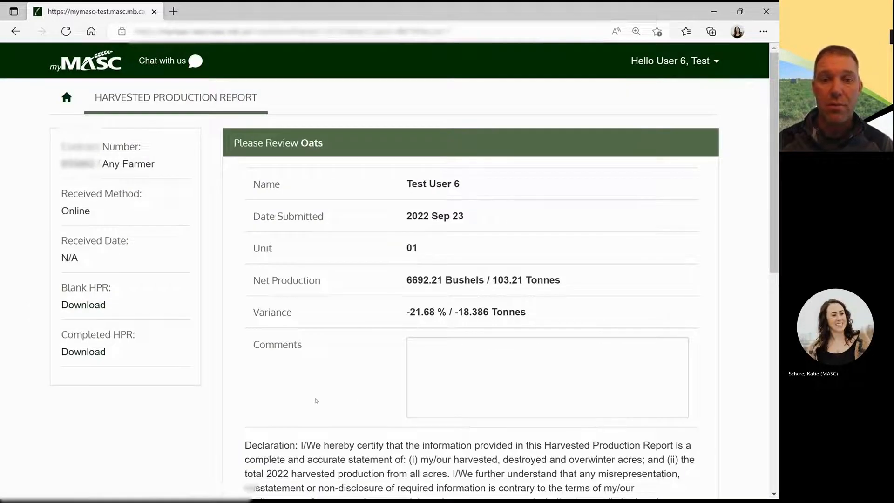
scroll(316, 400, "down", 3)
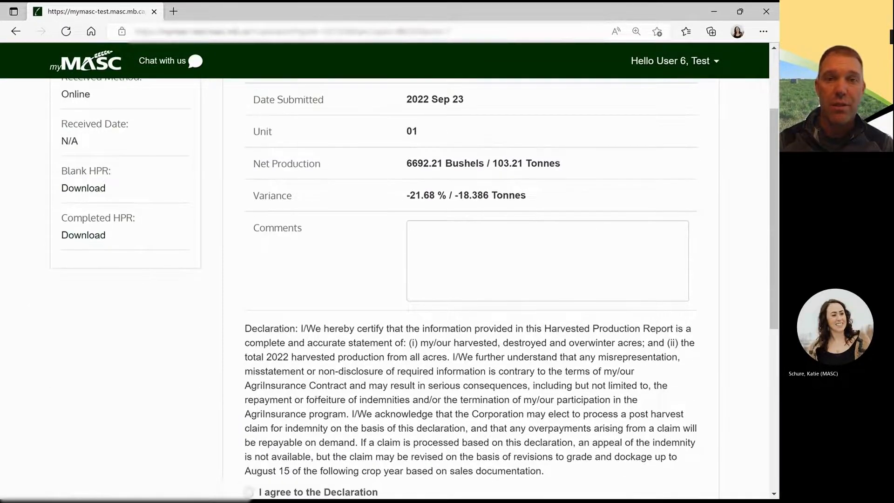
scroll(316, 399, "down", 3)
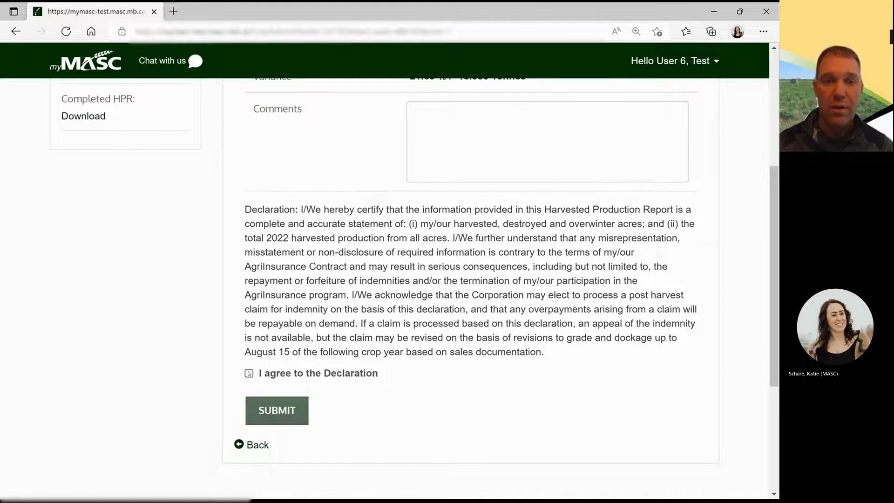
left_click(249, 374)
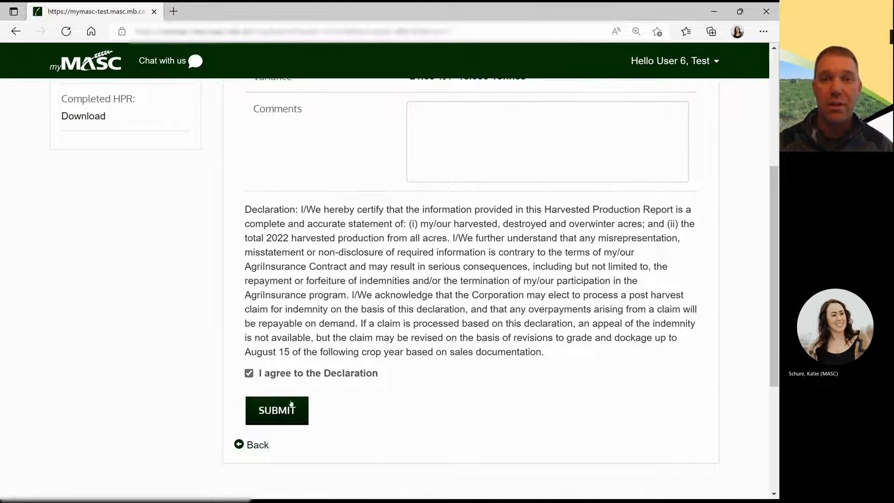
left_click(286, 411)
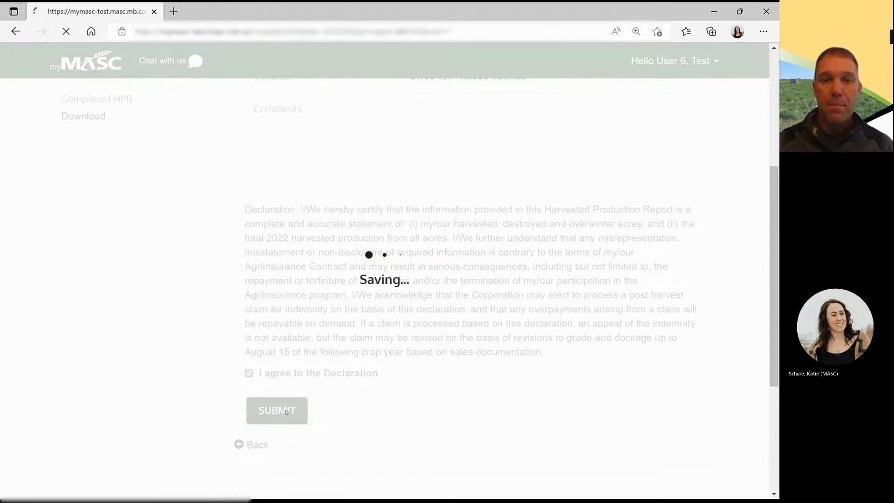
scroll(286, 412, "down", 12)
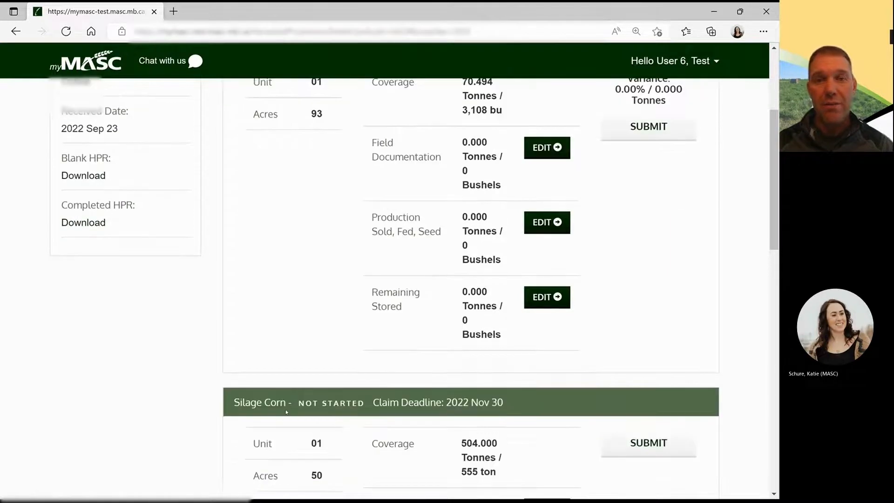
scroll(286, 412, "down", 3)
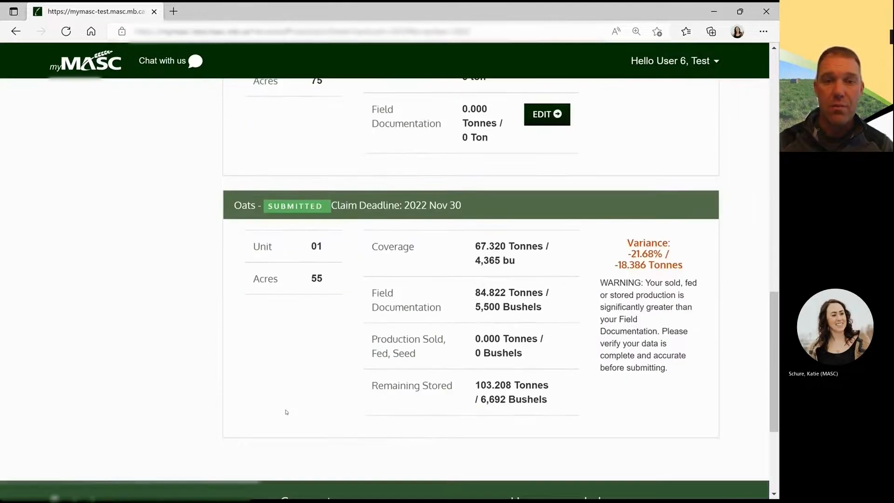